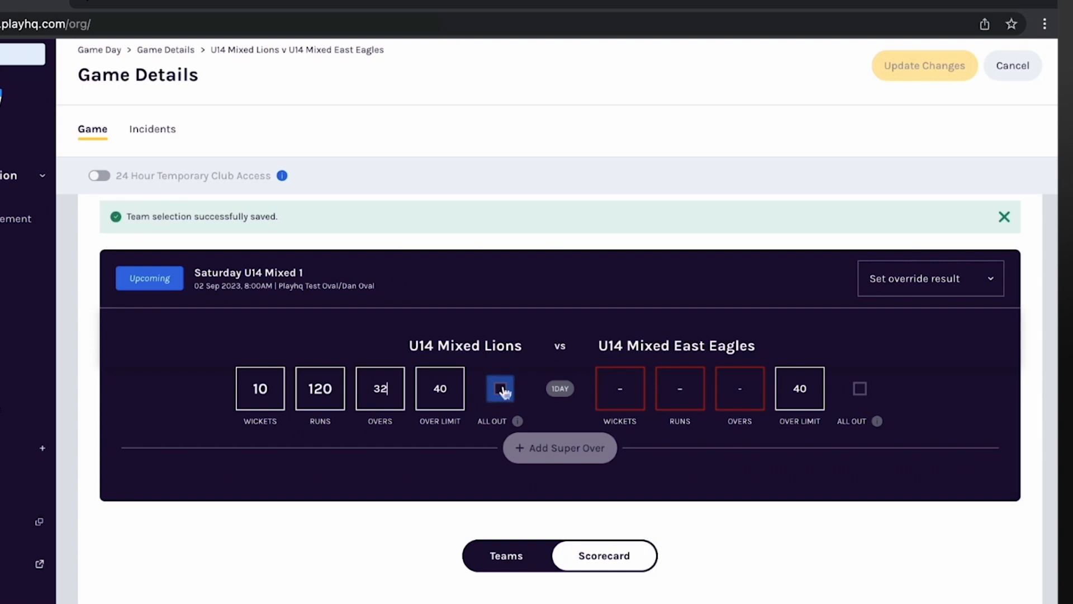
Enter the U14 Mixed East Eagles' innings score as 6 wickets, 123 runs and 29 overs
click(632, 395)
text(6)
click(691, 390)
text(123)
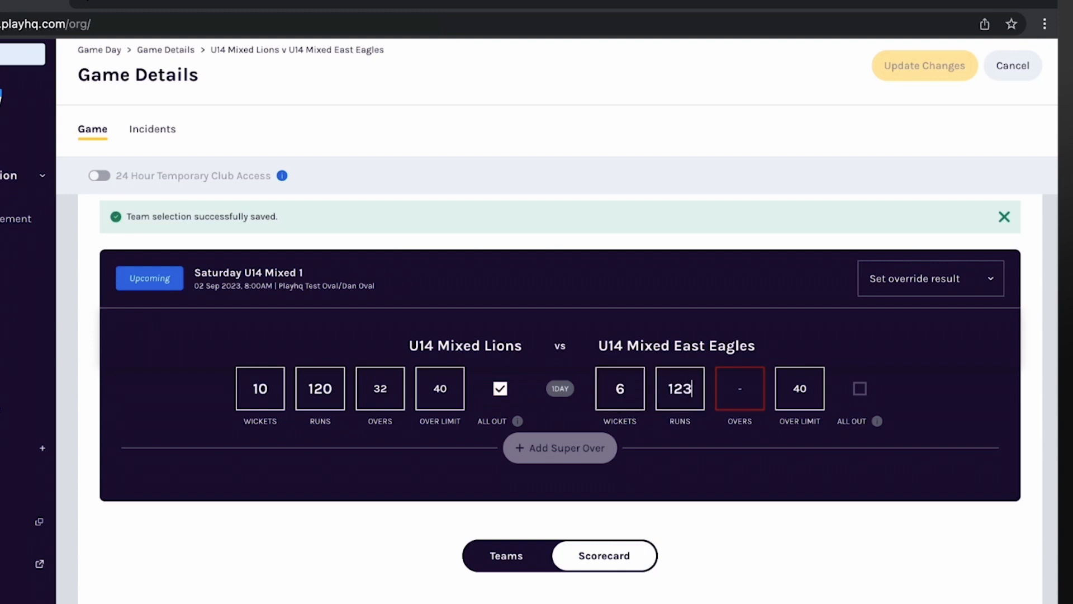
click(745, 386)
text(29)
scroll(747, 446, down, 1)
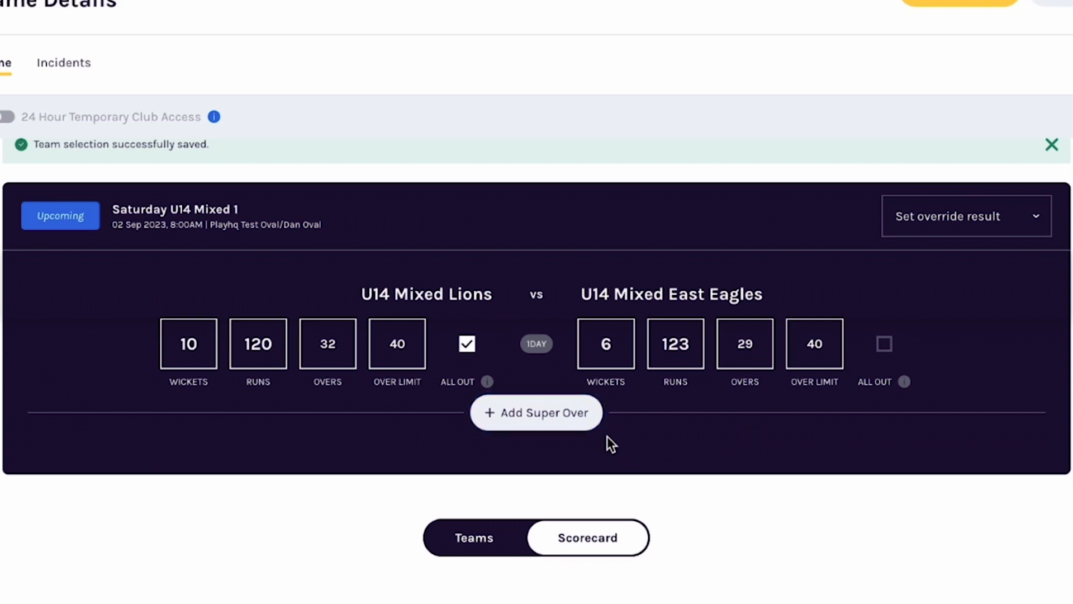
Add a super over to the match result and remove it again
click(577, 428)
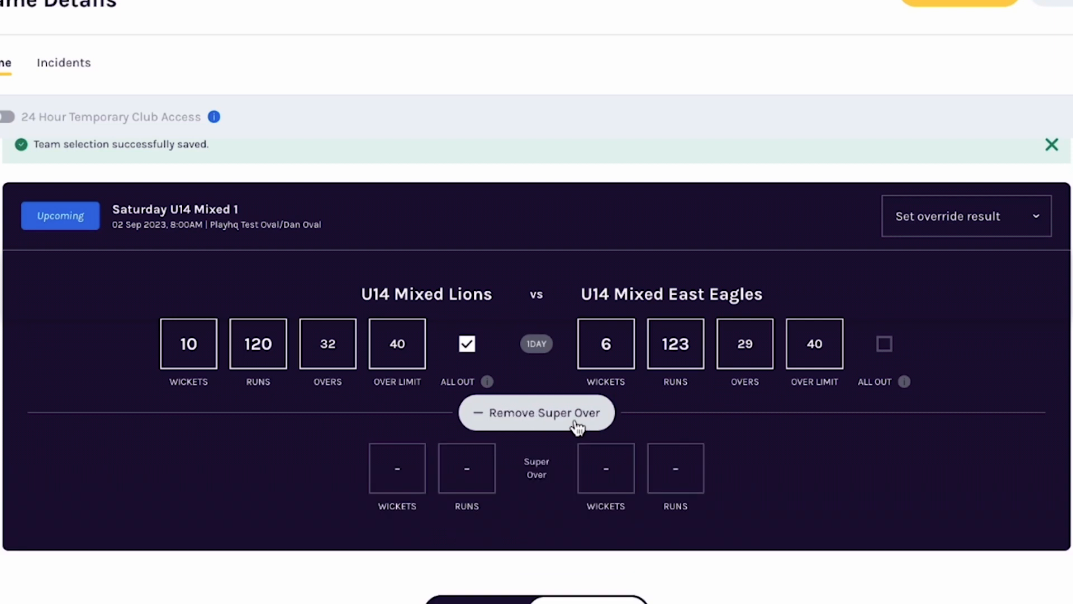
click(577, 428)
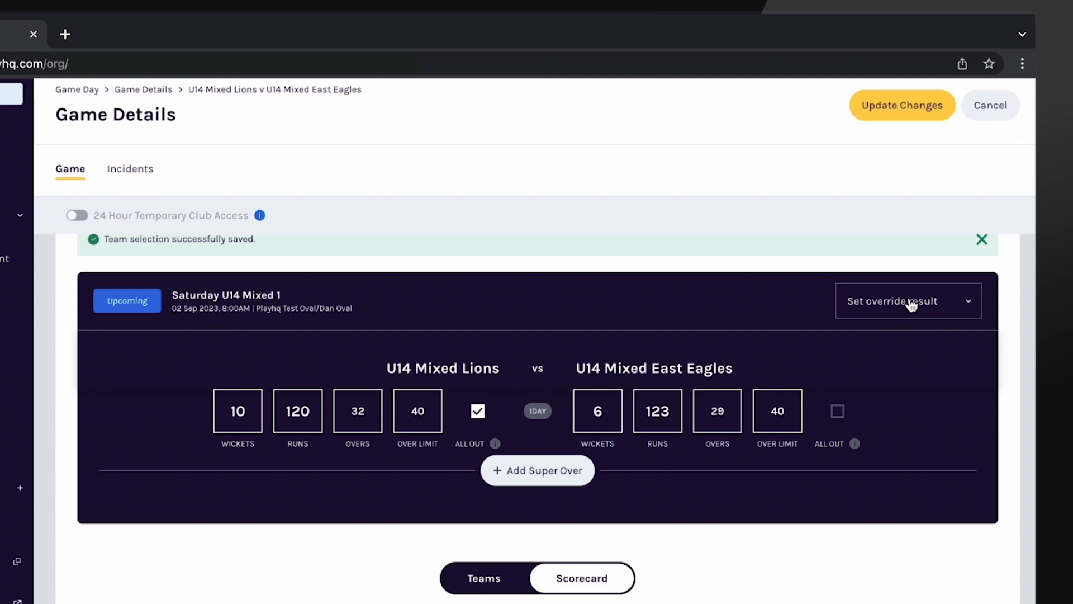
Move the U14 Mixed Lions' first batter to fourth in the batting order and replace the new opening batter with the substitute player
scroll(911, 305, down, 8)
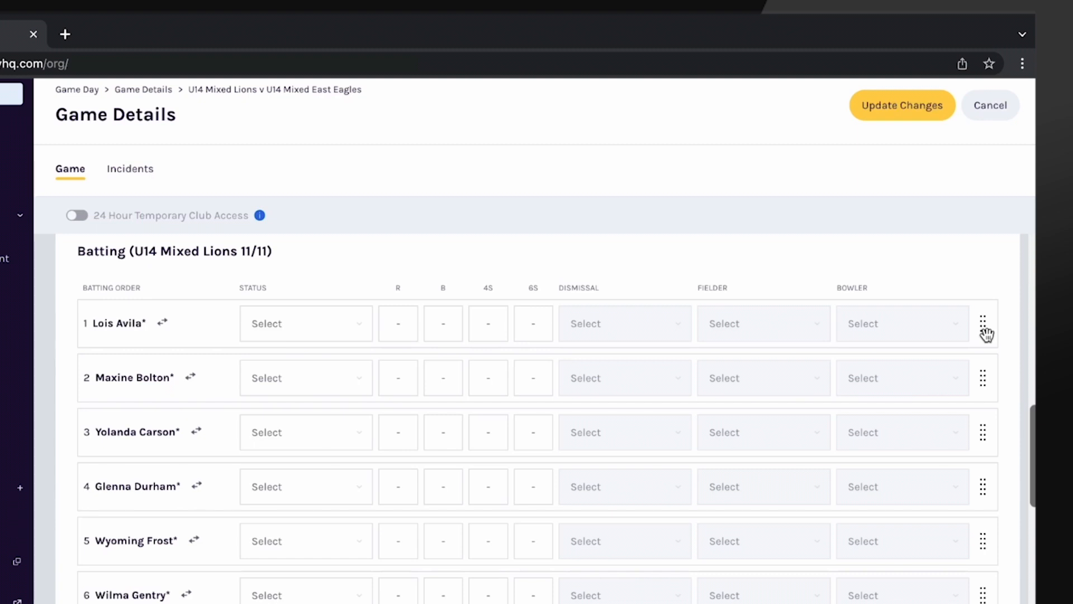
drag(978, 316, 983, 506)
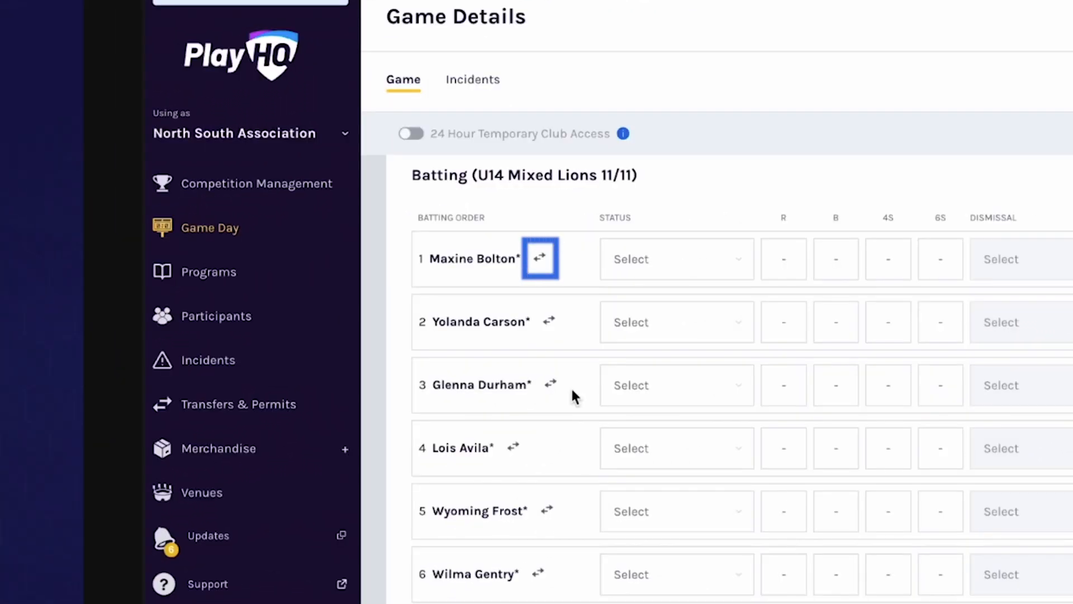
click(538, 259)
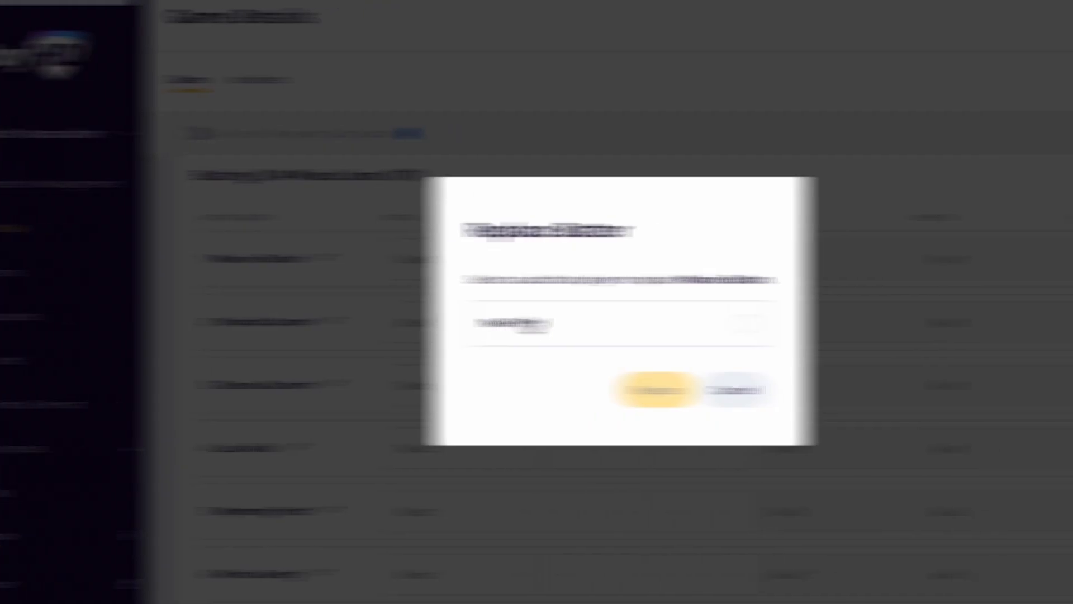
click(542, 334)
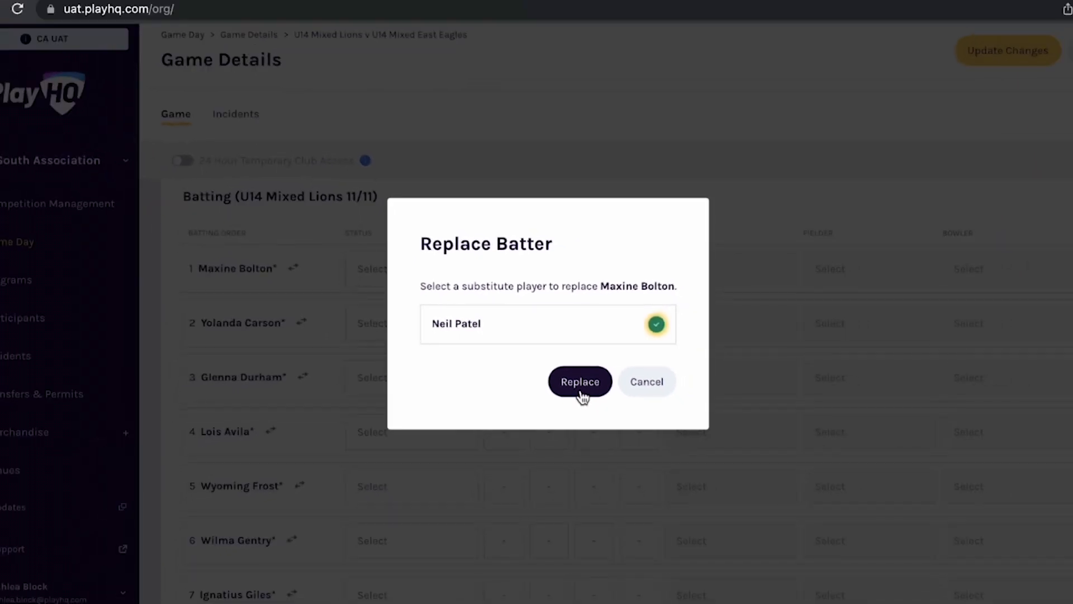
click(580, 383)
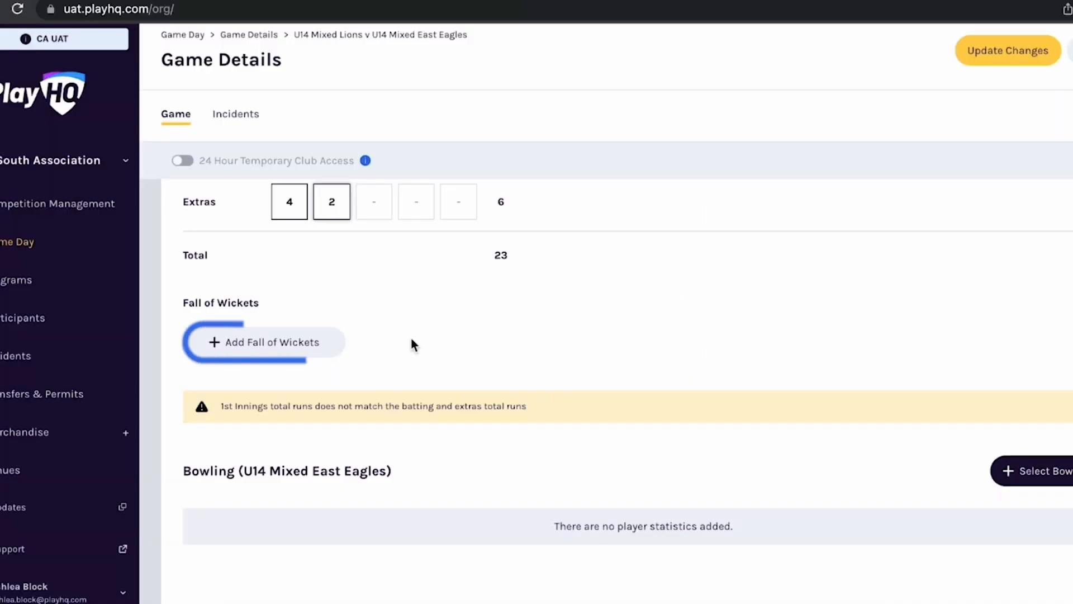
Add a fall of wickets entry for the Lions, with the second-listed batter as the first wicket at a score of 23
click(309, 351)
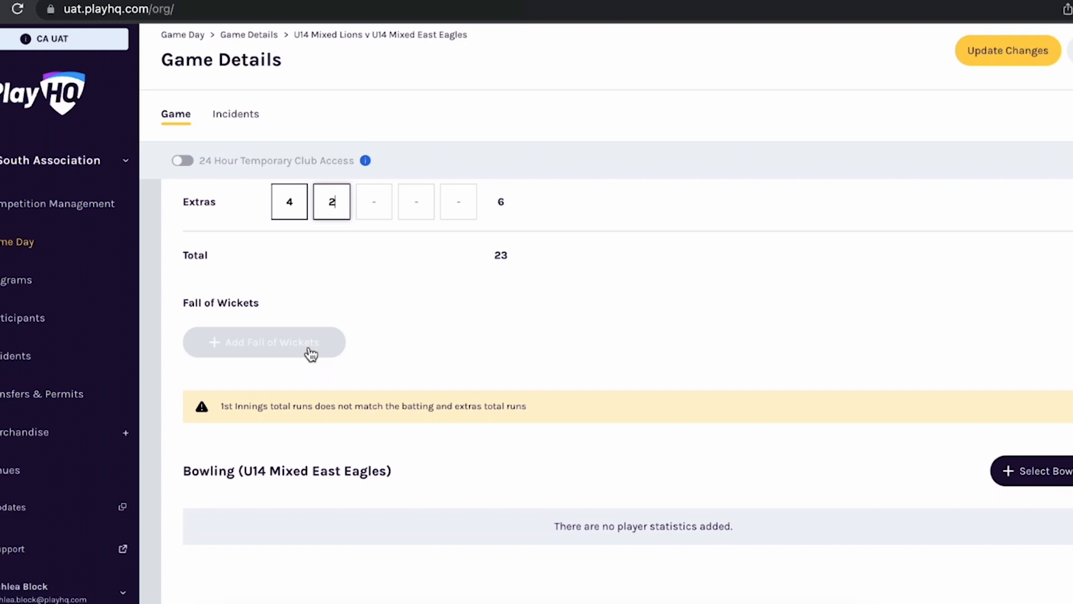
click(423, 212)
click(418, 243)
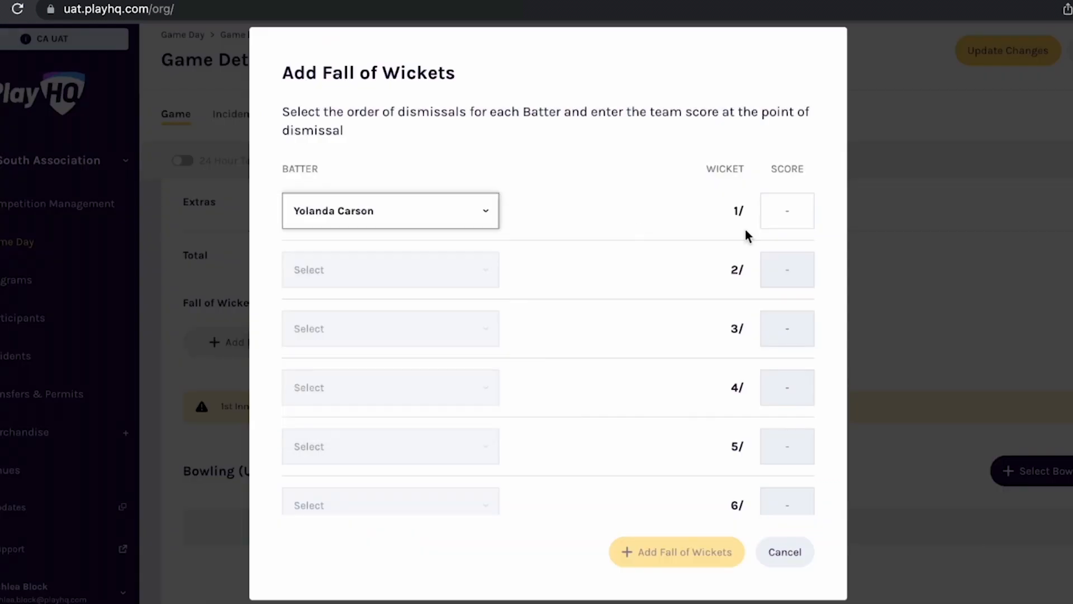
click(787, 213)
text(23)
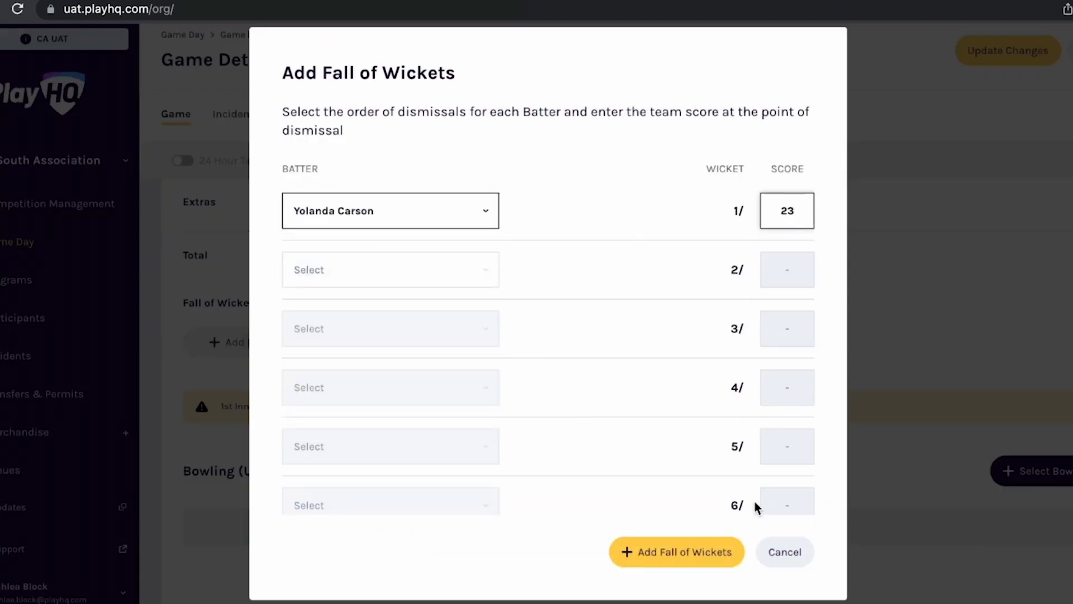
click(697, 549)
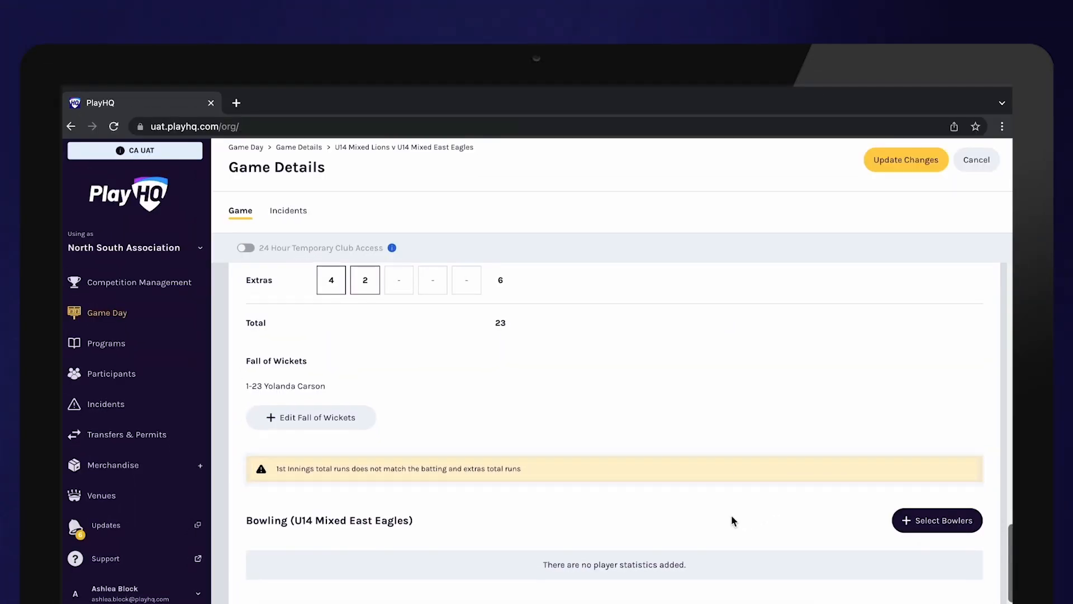
Select the bowlers for the U14 Mixed East Eagles' bowling statistics
scroll(732, 516, down, 1)
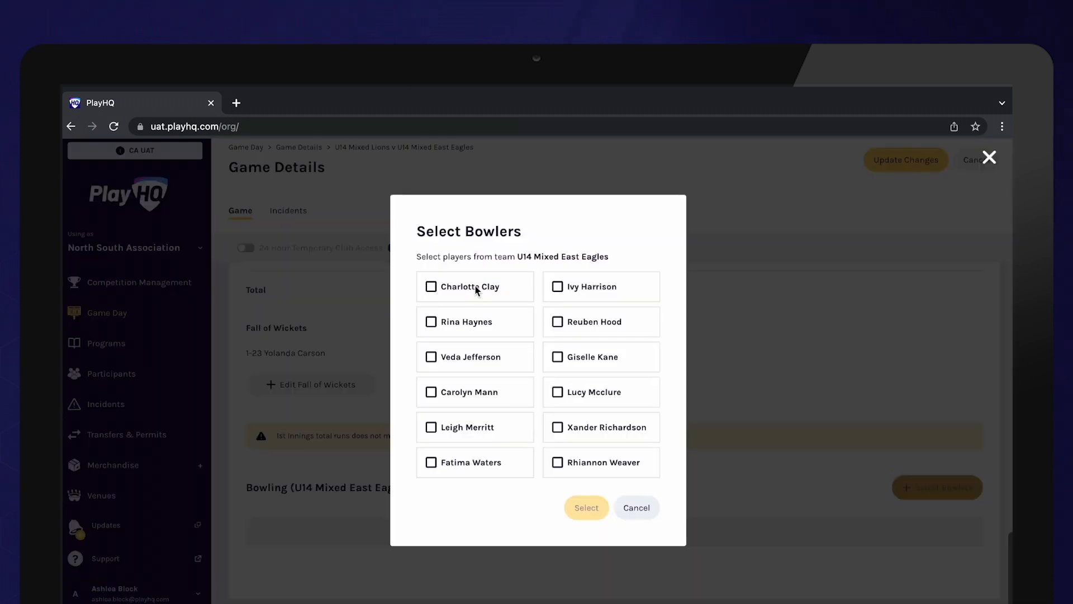
click(477, 289)
click(475, 319)
click(476, 357)
click(589, 508)
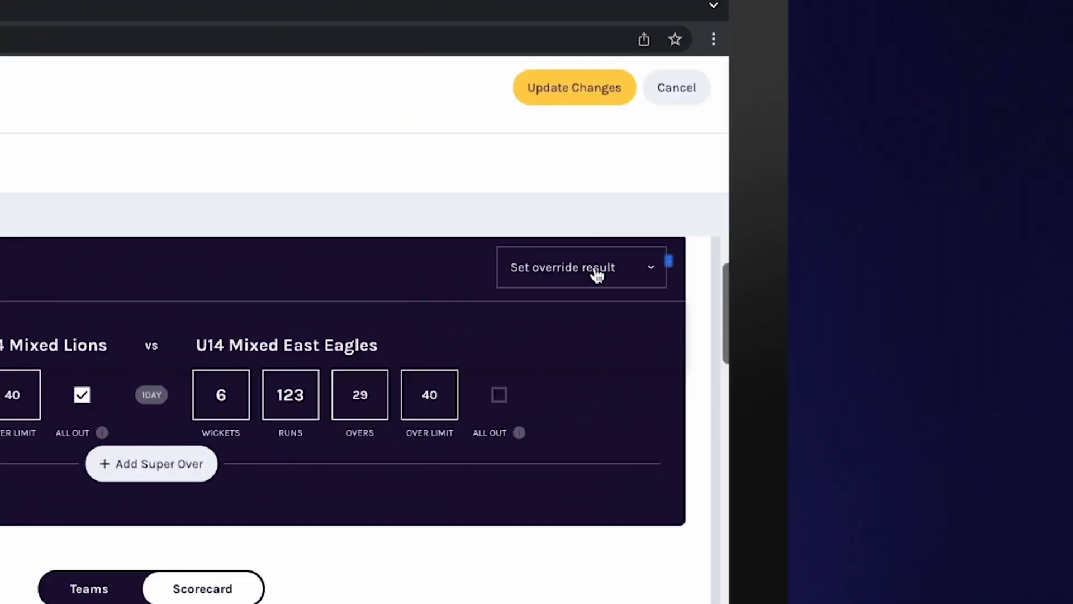
Check the available override results for the Lions v East Eagles game and save the game's changes
click(597, 273)
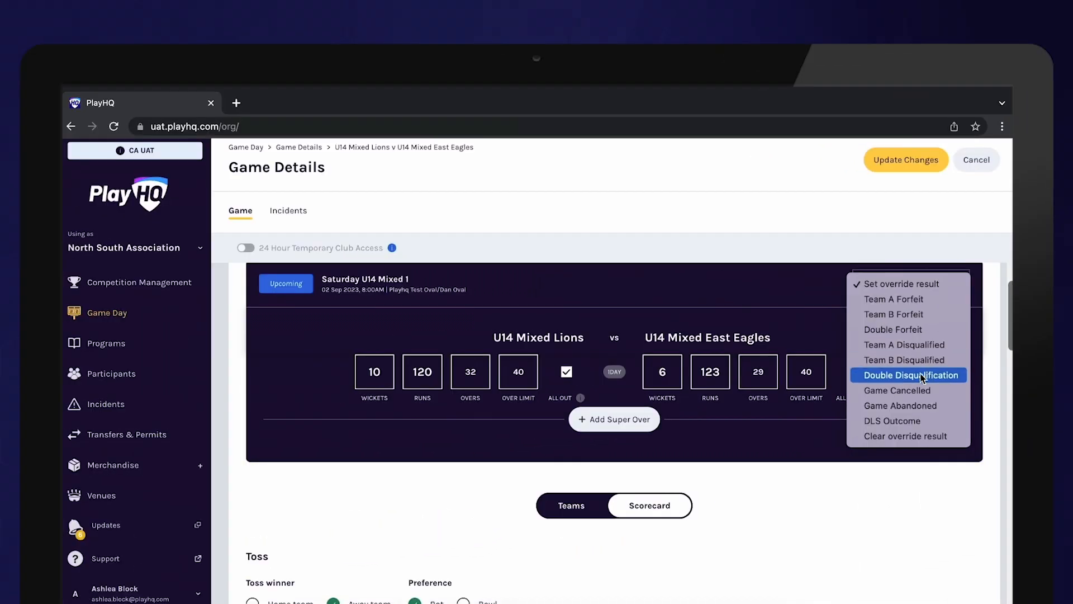
click(916, 425)
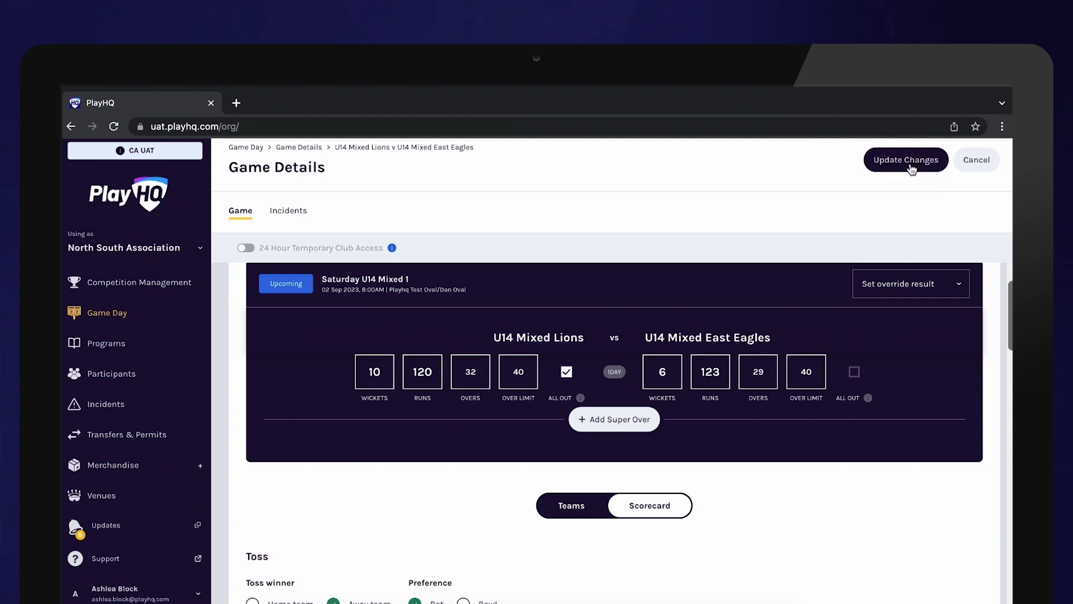
click(911, 166)
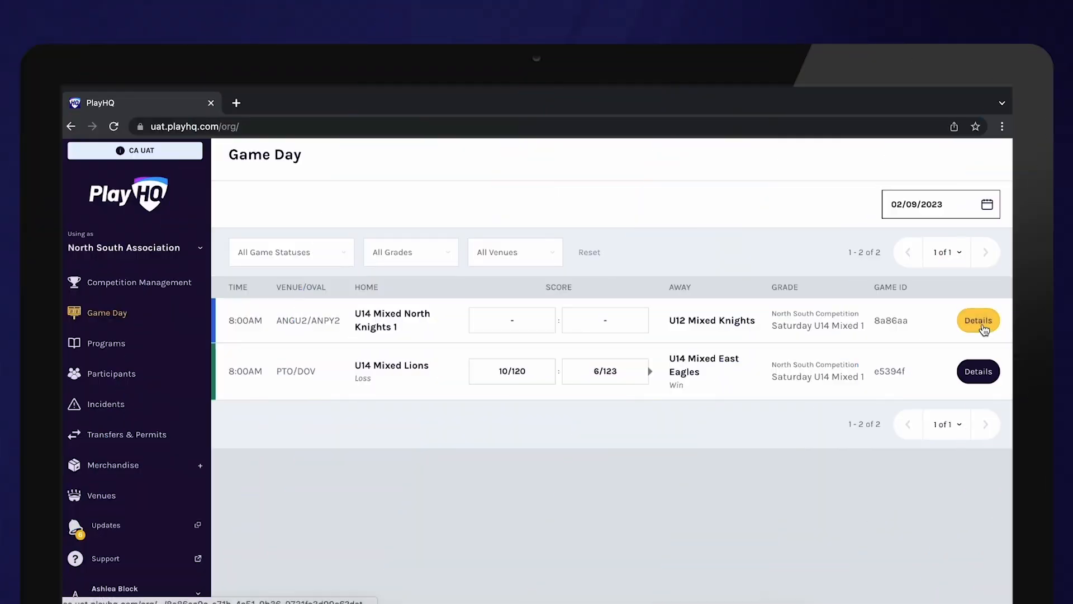
Open the U14 Mixed North Knights 1 v U12 Mixed Knights game and enter North Knights 1's first innings: 7 wickets, 198 runs, 52 overs
click(978, 321)
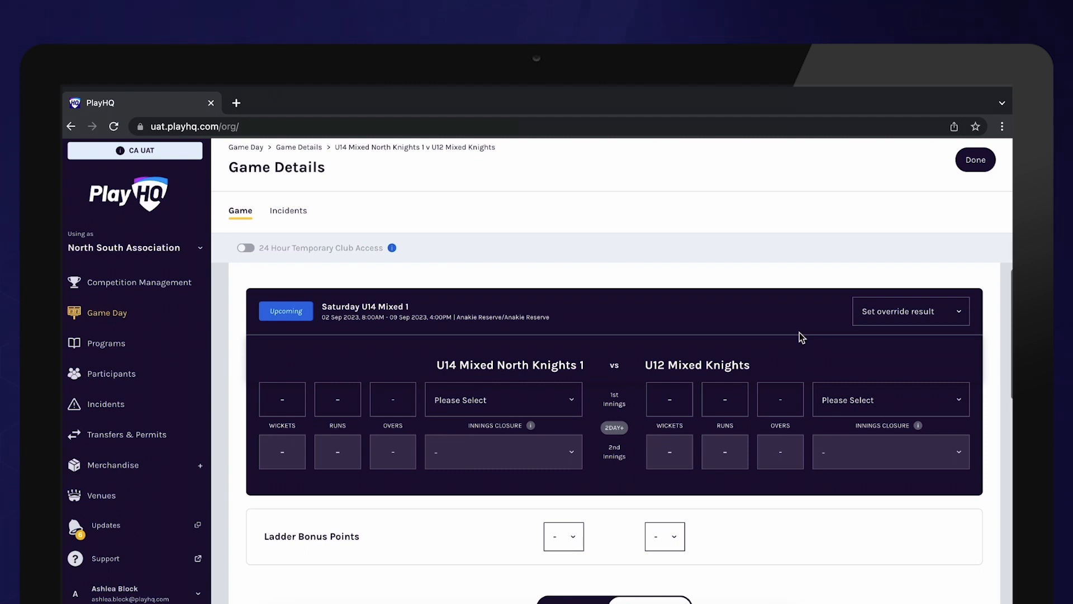
click(293, 394)
text(7)
key(Tab)
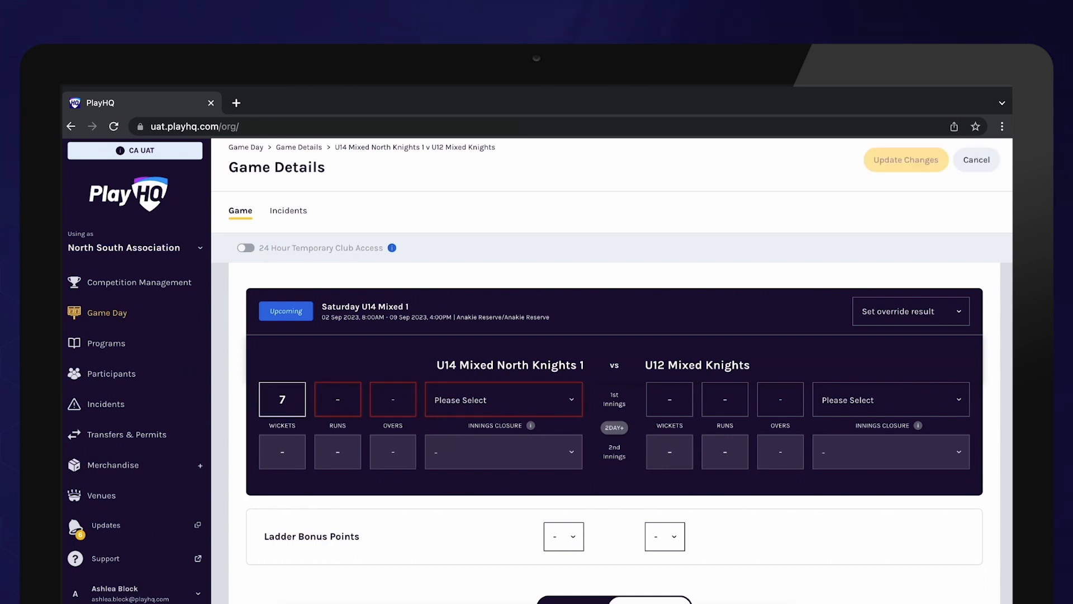
text(19852)
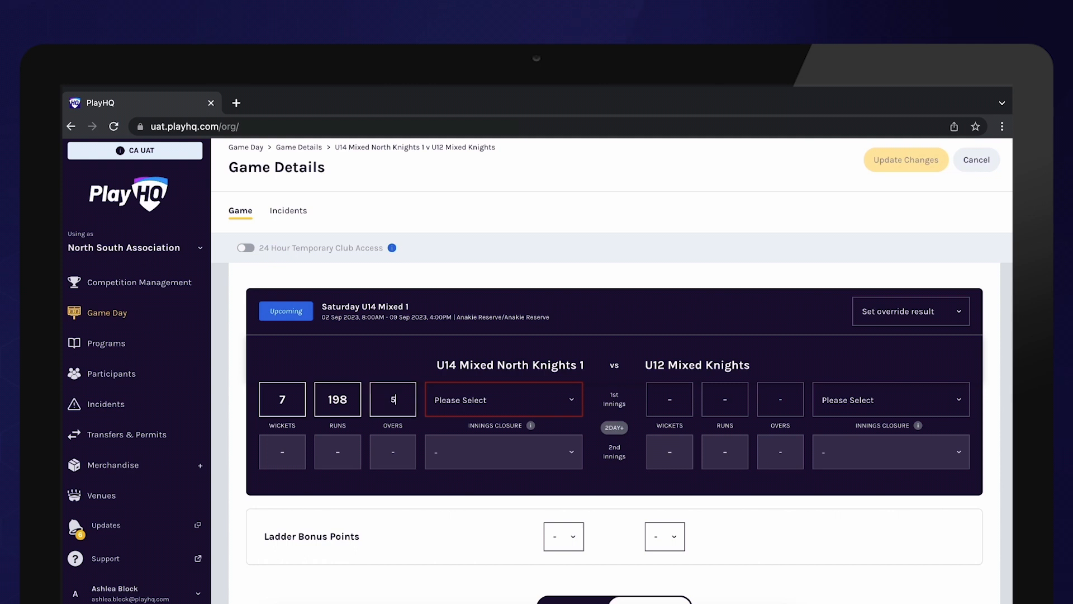
Set North Knights 1's first innings closure to In Progress and save the game's changes
click(476, 398)
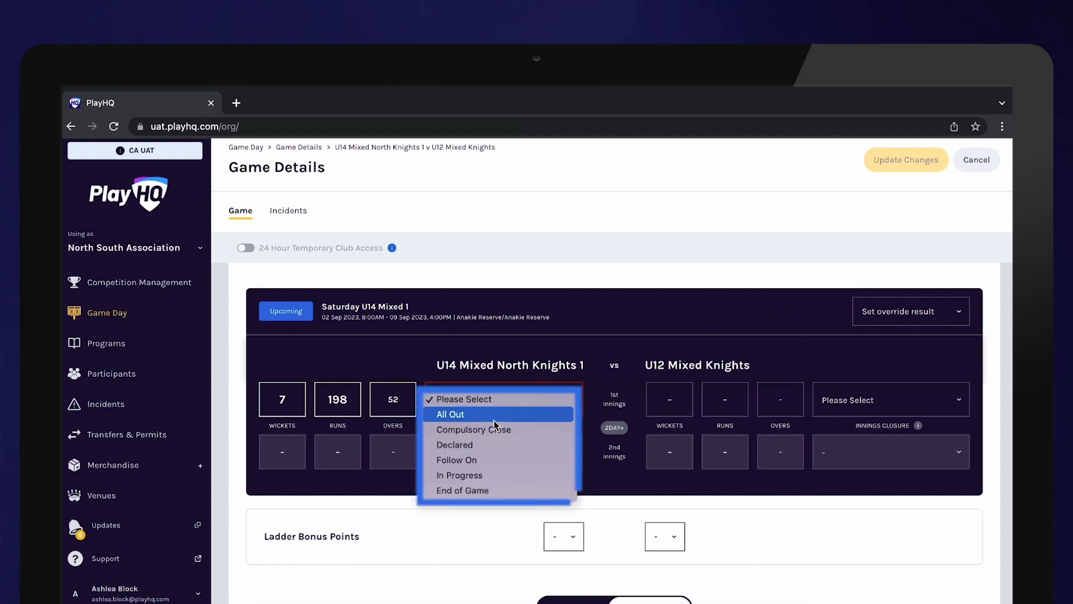
click(502, 475)
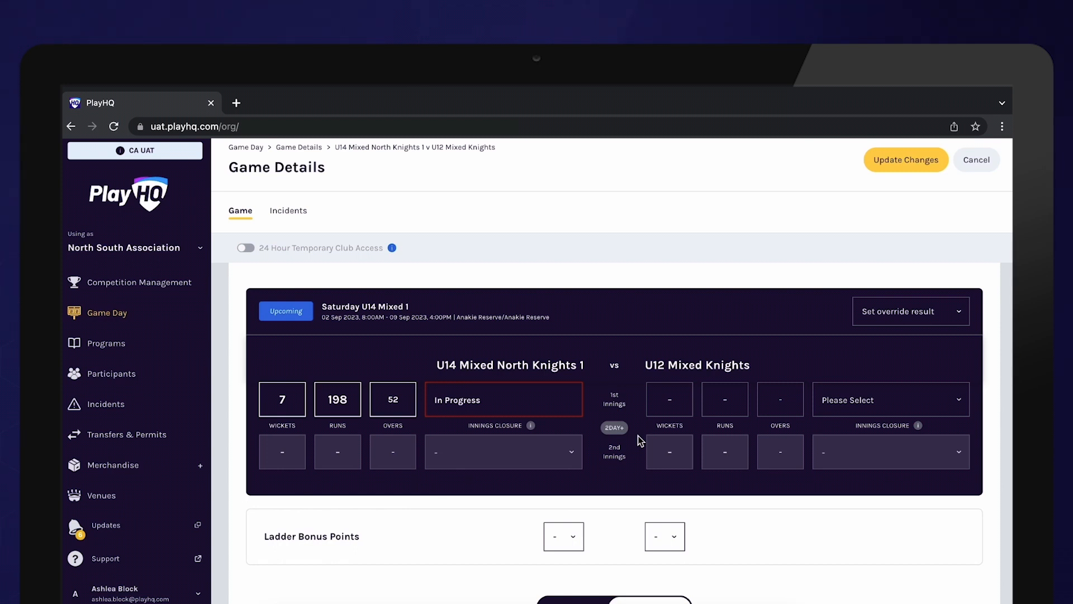
click(905, 161)
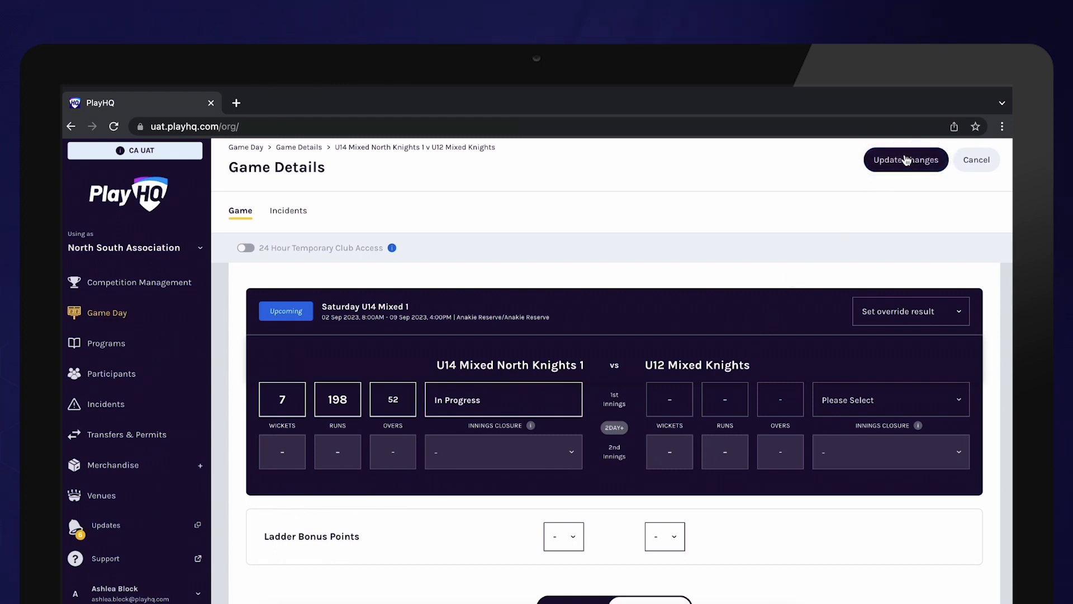